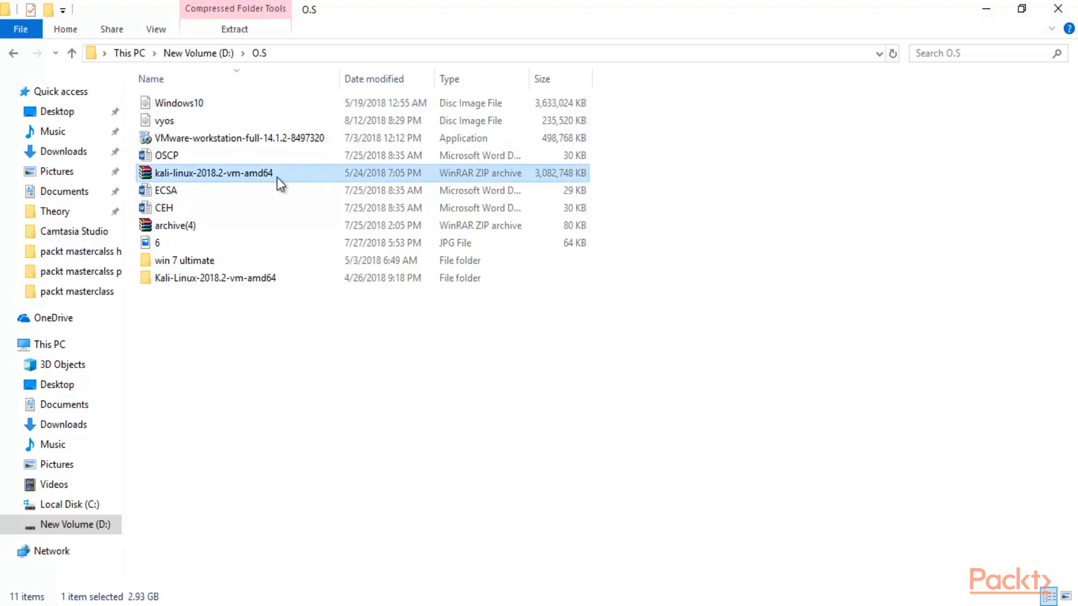
right_click(290, 172)
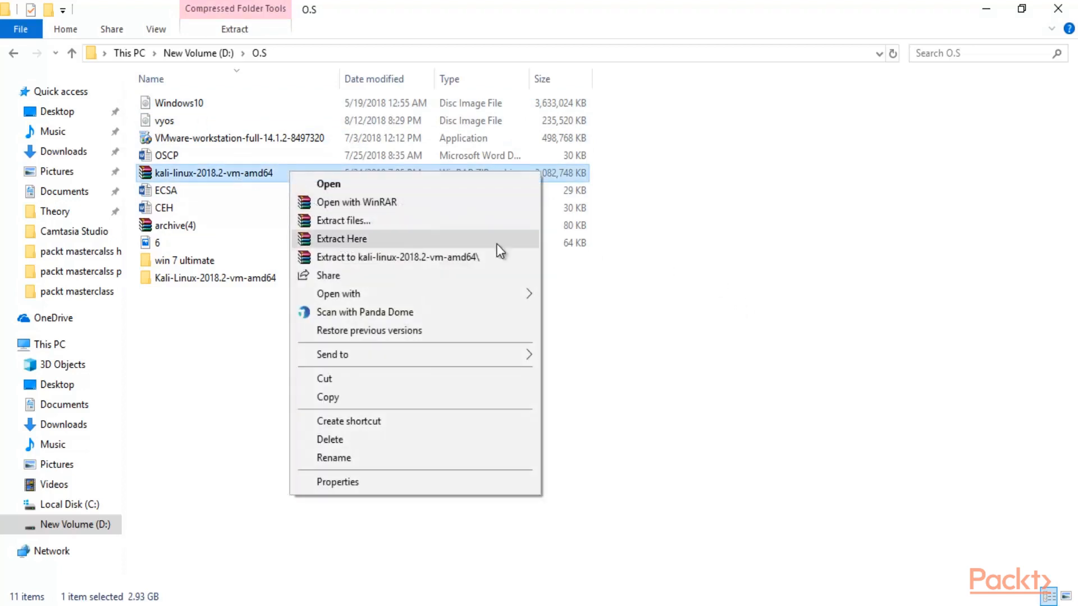
click(772, 261)
click(773, 261)
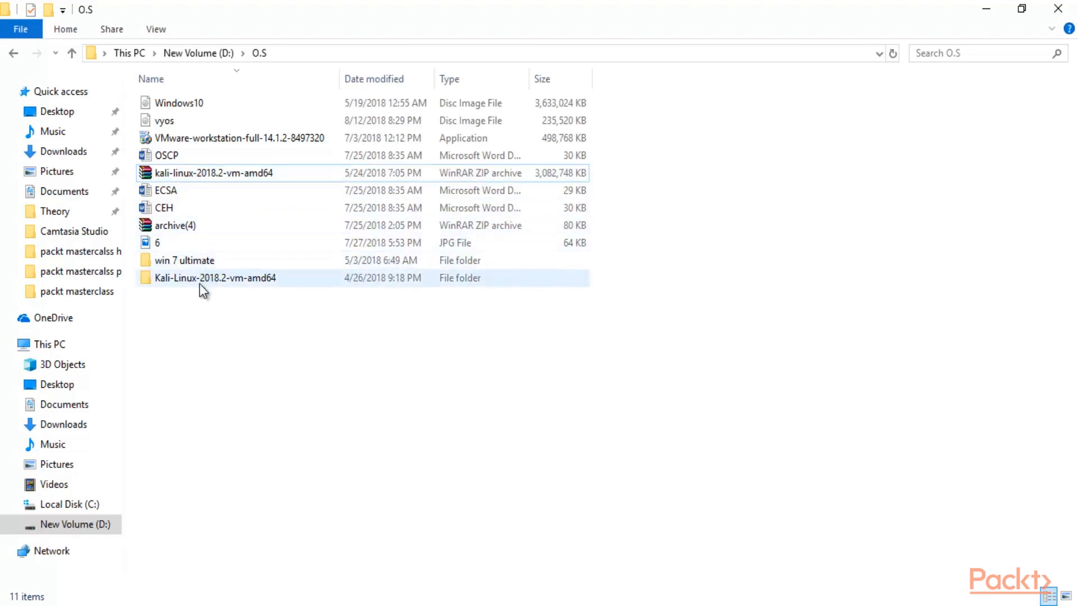
double_click(250, 278)
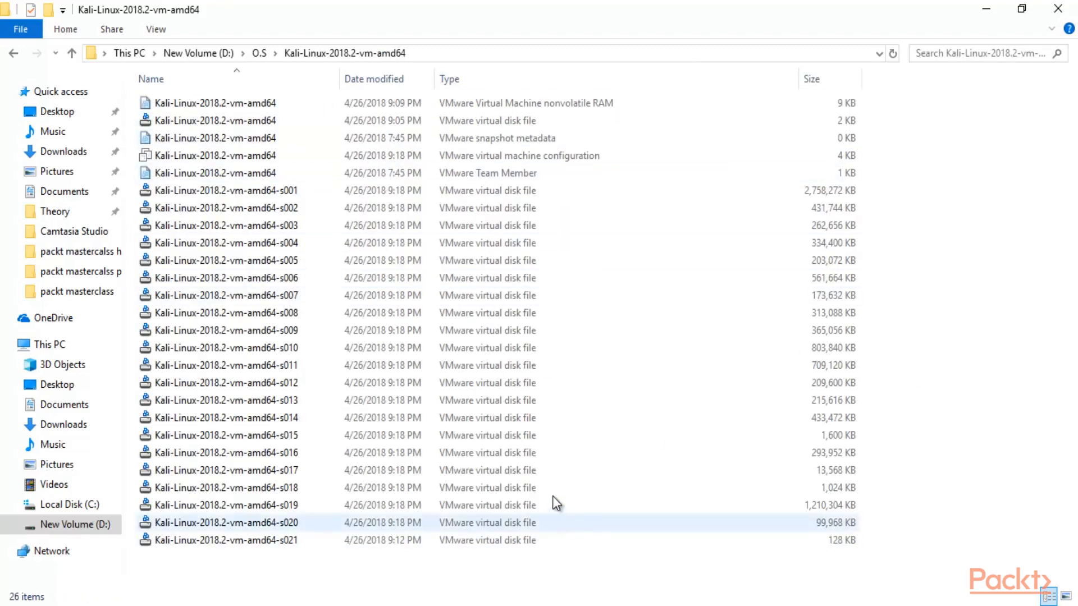
click(14, 52)
click(230, 101)
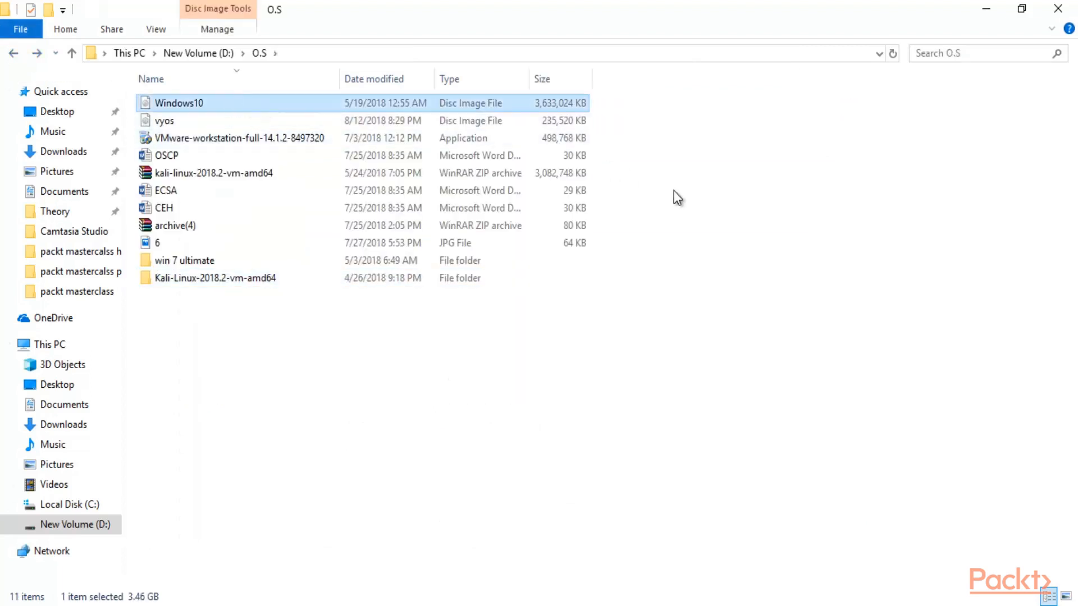
click(696, 230)
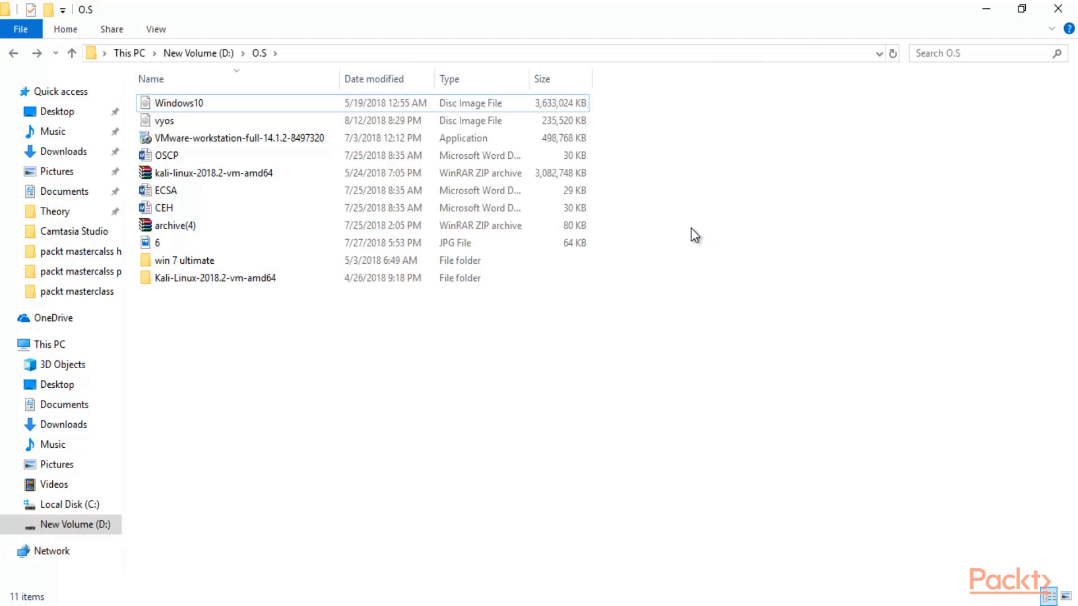
click(459, 105)
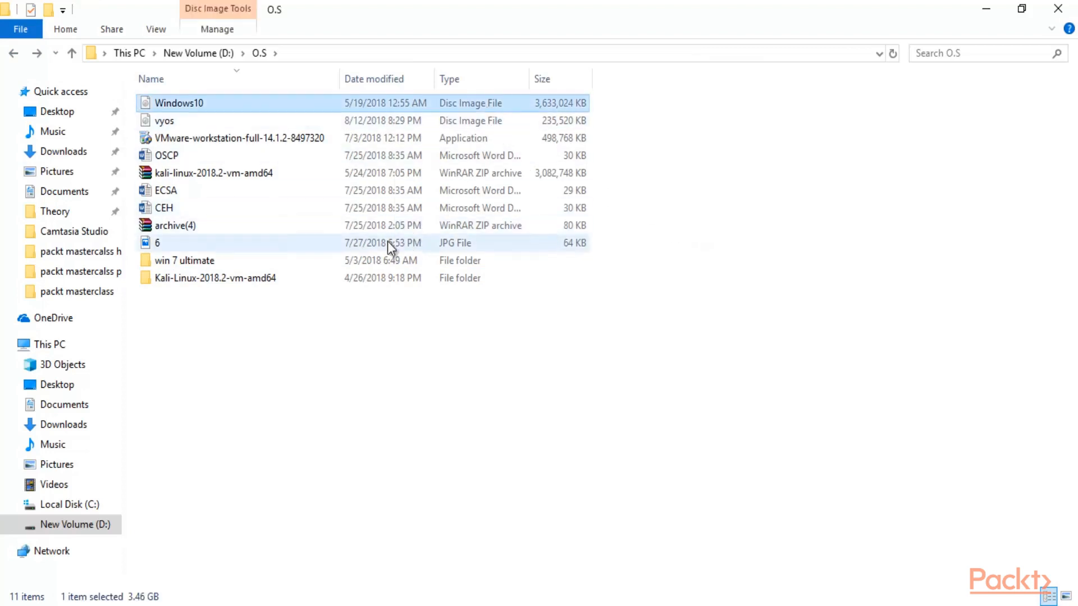
click(365, 275)
Clear the file selection to reveal the Home page listing Kali-Linux-2018.1 and windows10.
click(817, 288)
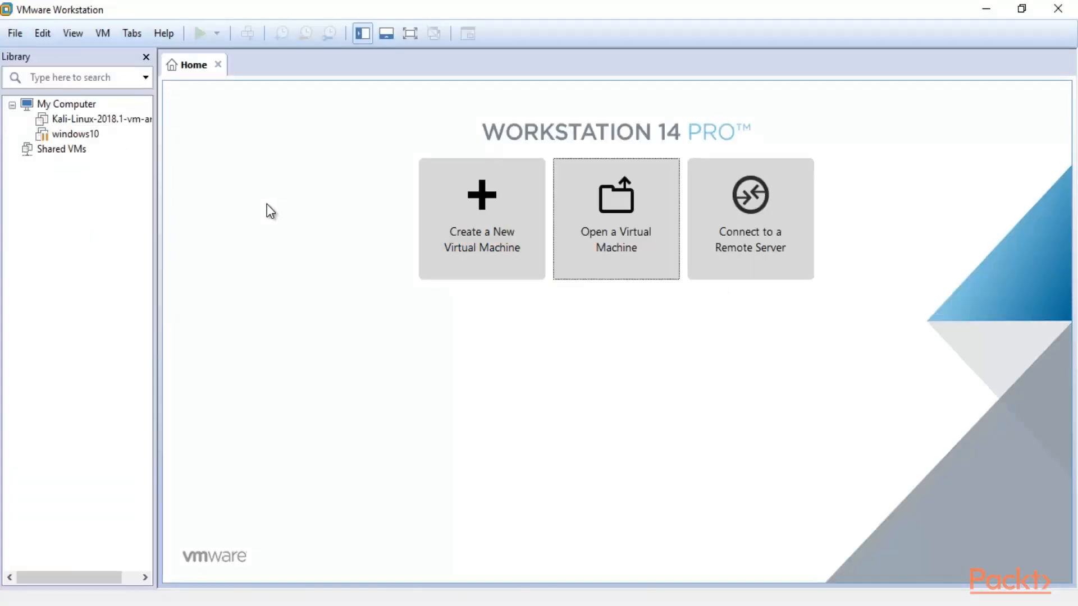
Start a typical new virtual machine using D:\O.S\Windows10.iso as the installer disc image.
click(15, 36)
click(28, 51)
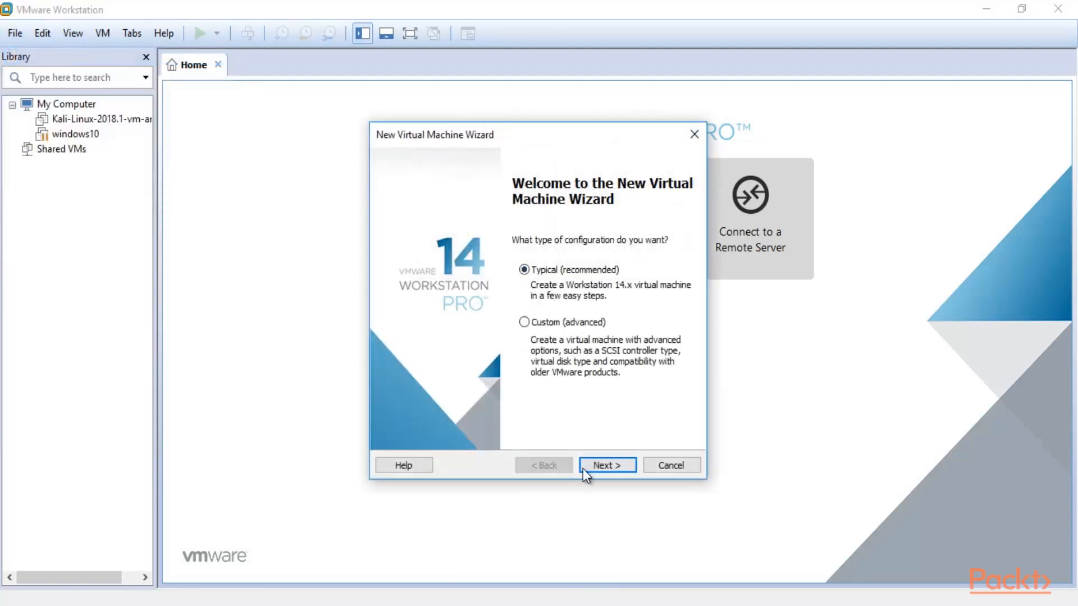
click(594, 466)
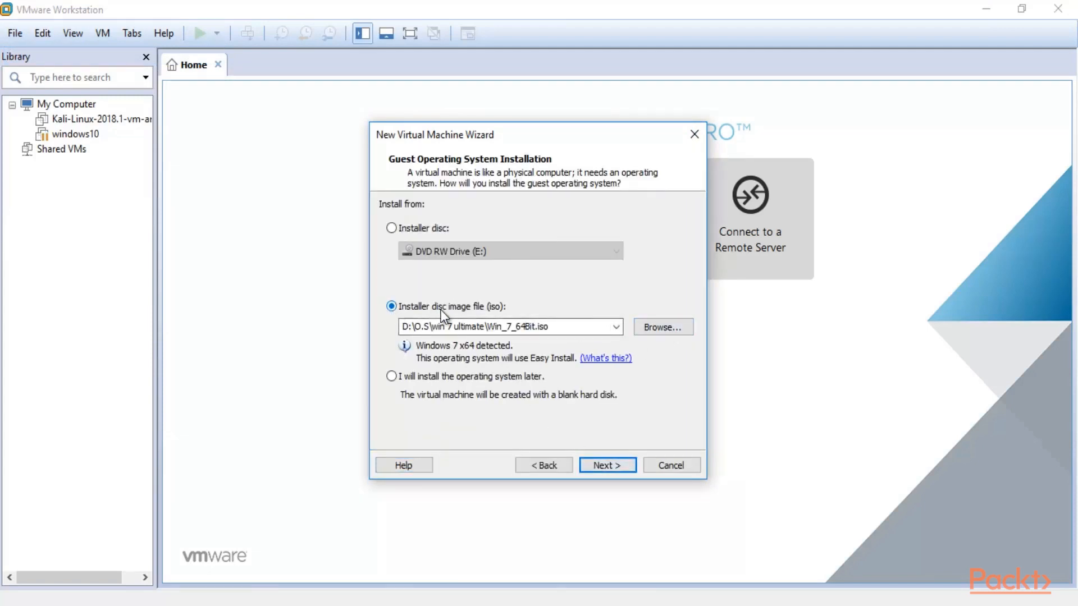
click(661, 328)
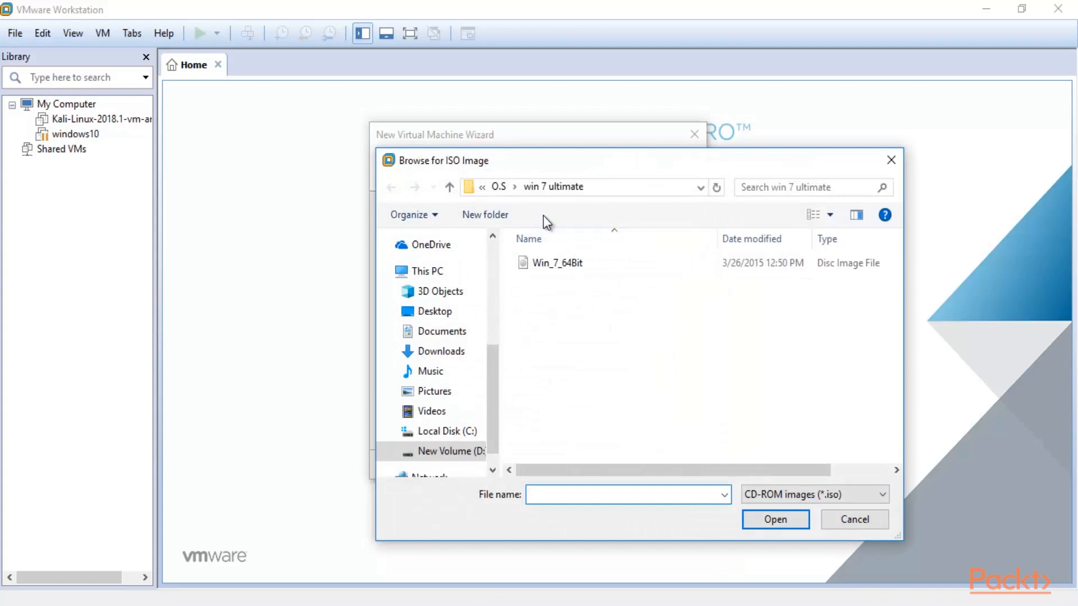
click(452, 452)
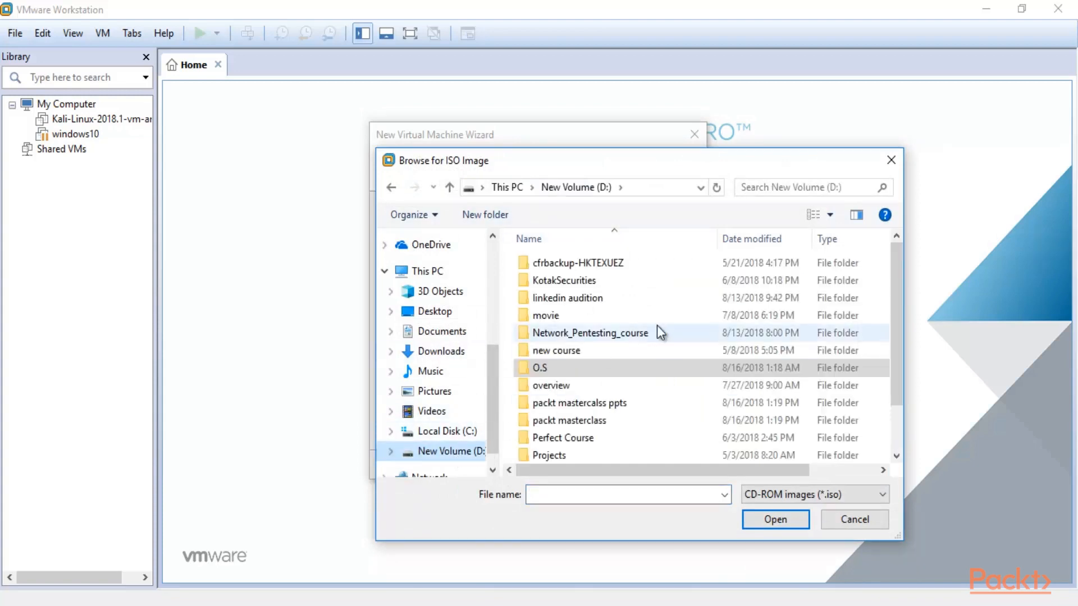
double_click(640, 370)
drag(601, 161, 575, 147)
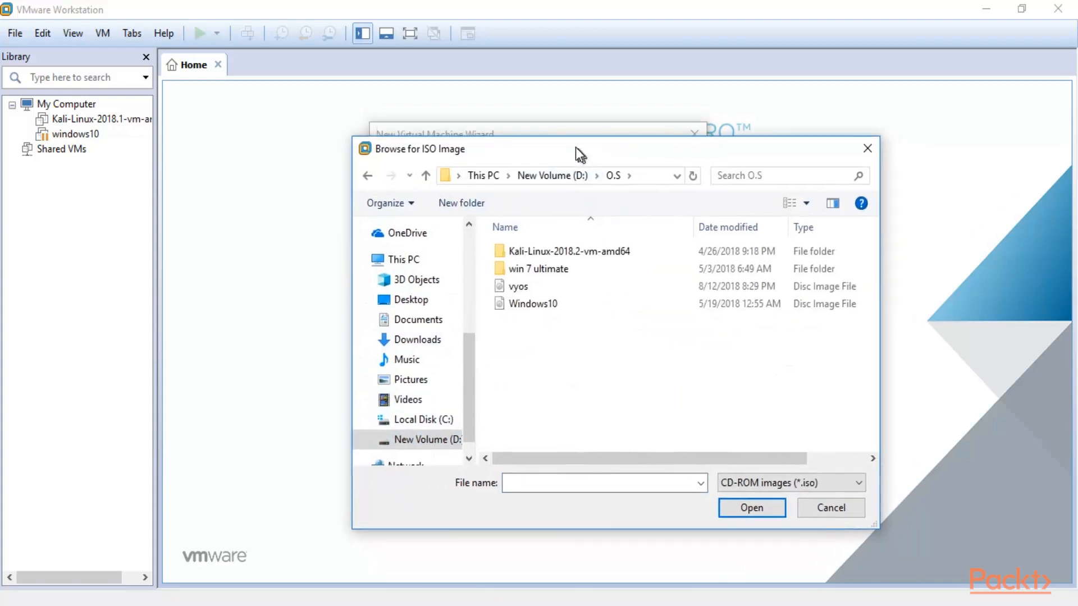
click(540, 303)
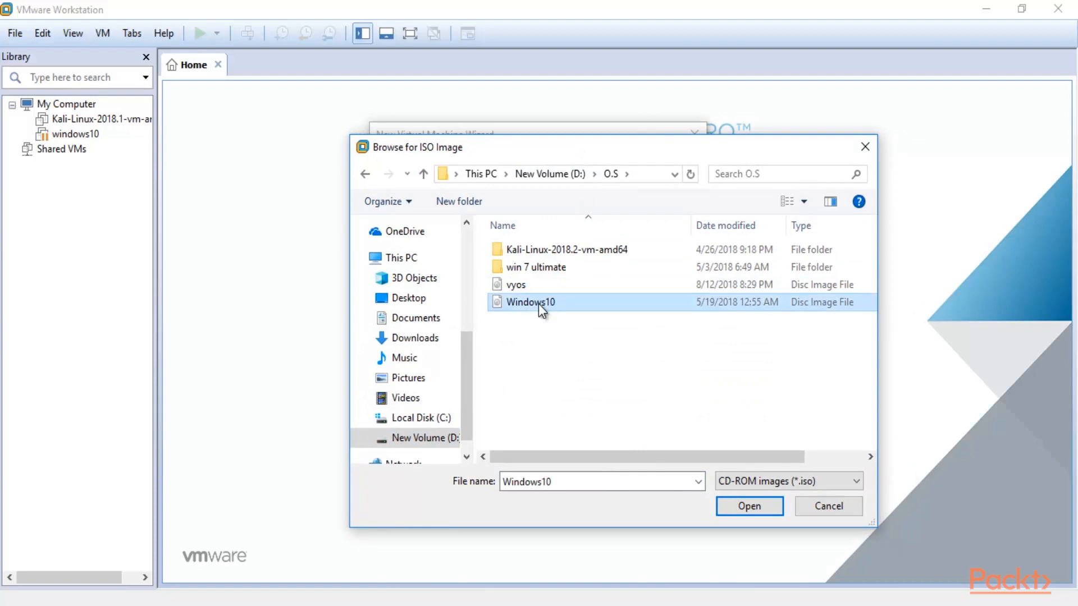
click(744, 511)
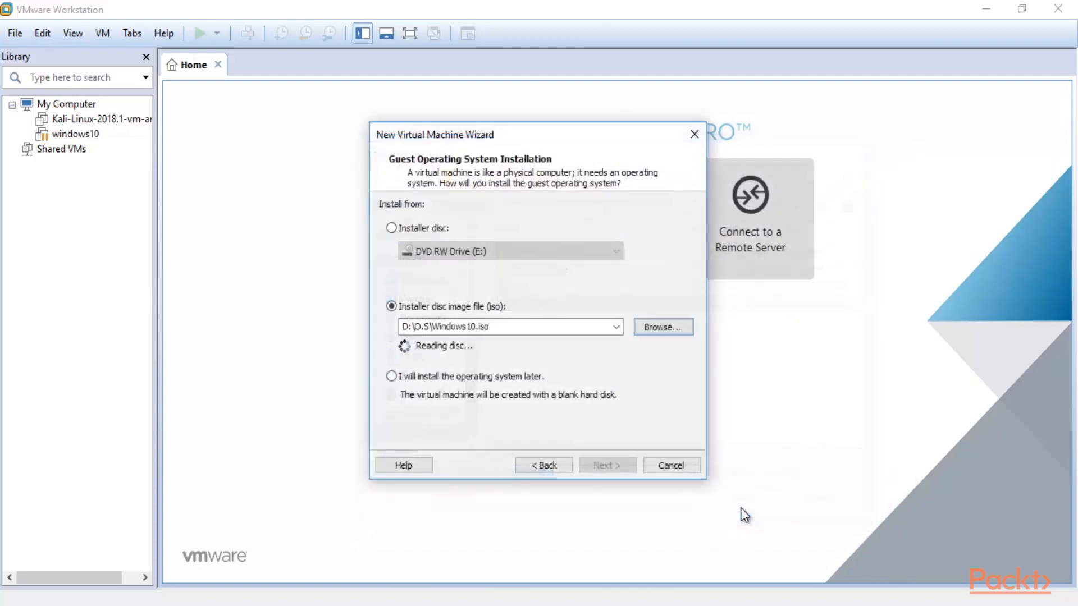
Trim the trailing words from the VM name and store its 60 GB disk as a single file.
click(607, 466)
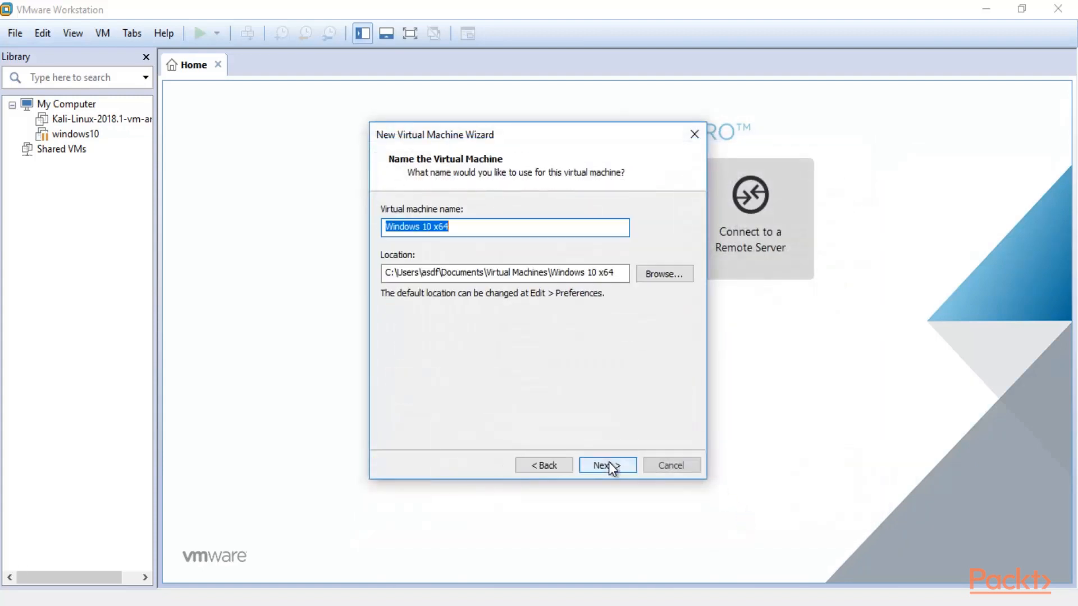
double_click(483, 222)
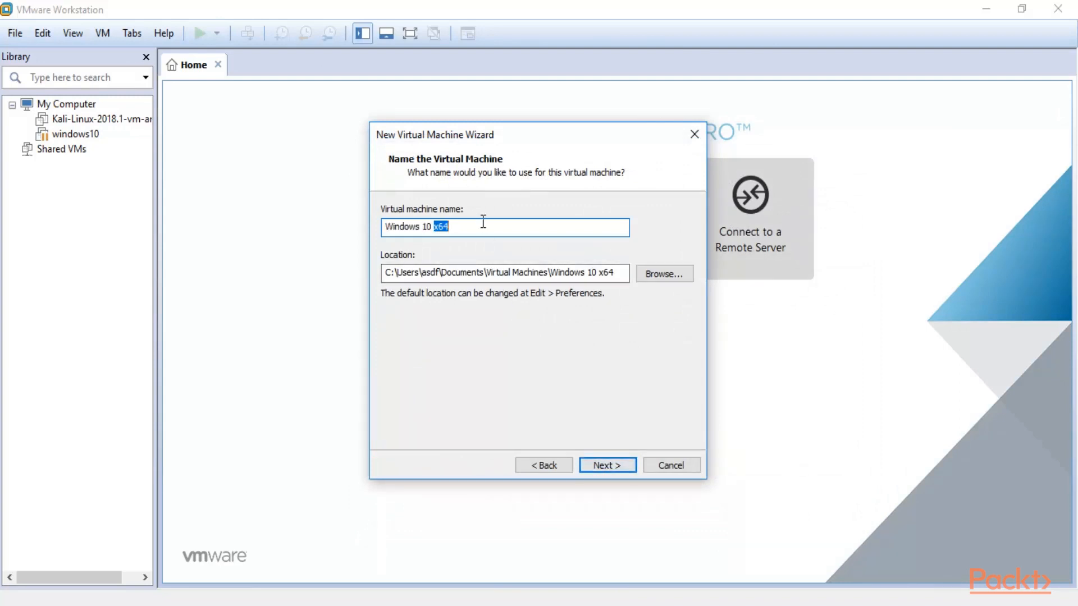
key(BackSpace)
key(BackSpace)
key(BackSpace)
key(BackSpace)
key(BackSpace)
click(610, 466)
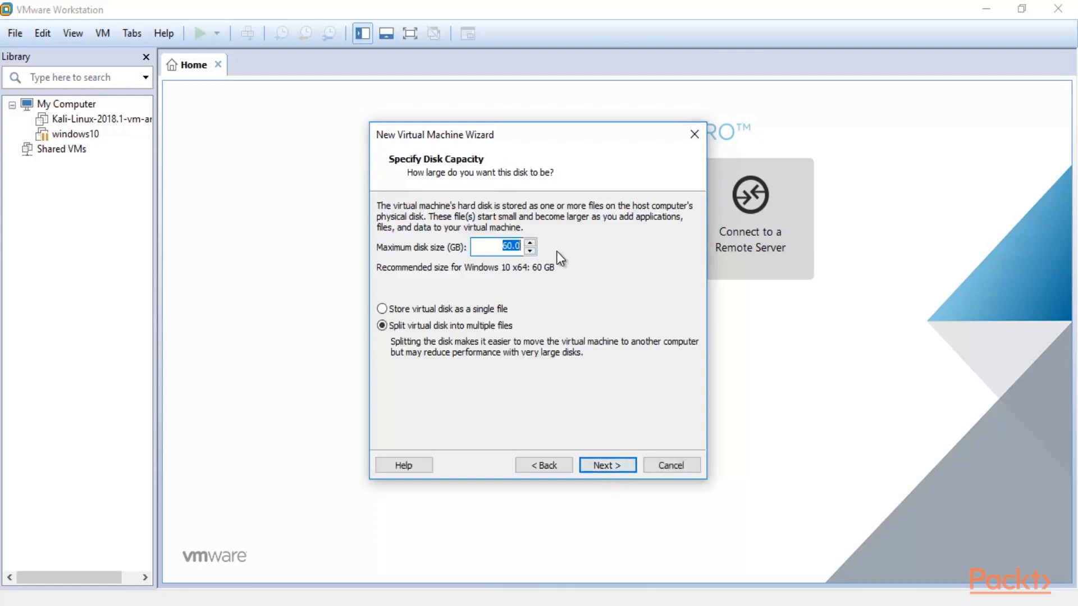
click(399, 307)
click(591, 463)
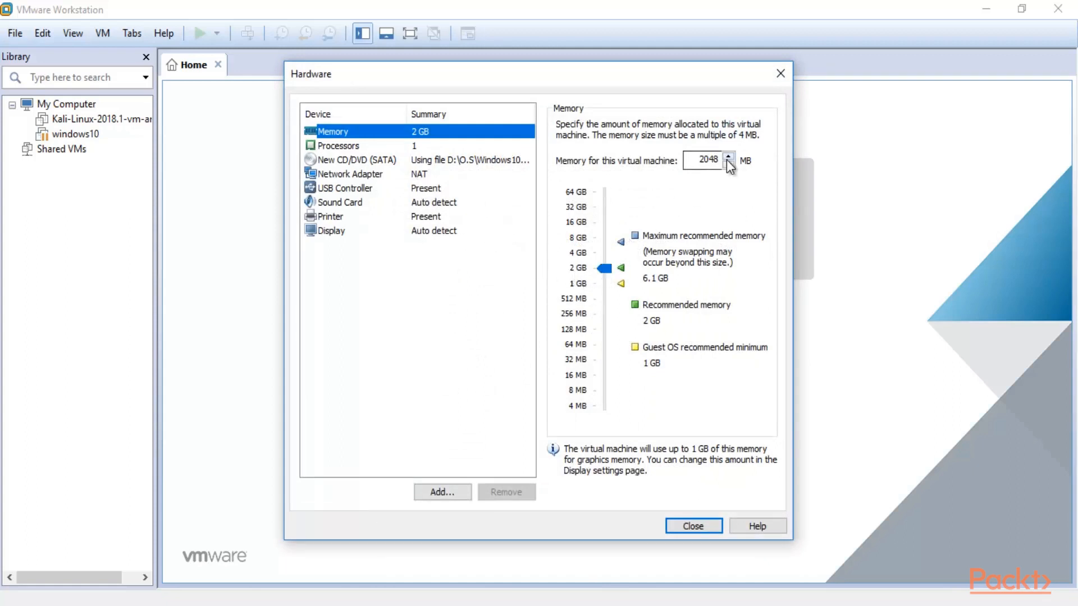
Switch the new VM's network adapter to Bridged and return to the summary.
click(433, 174)
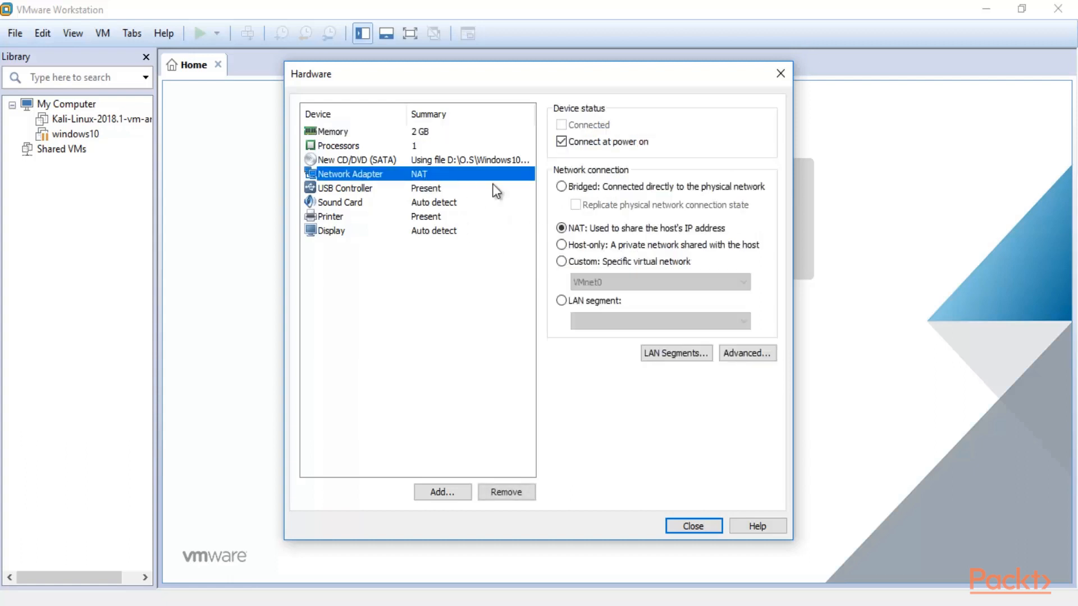
click(570, 187)
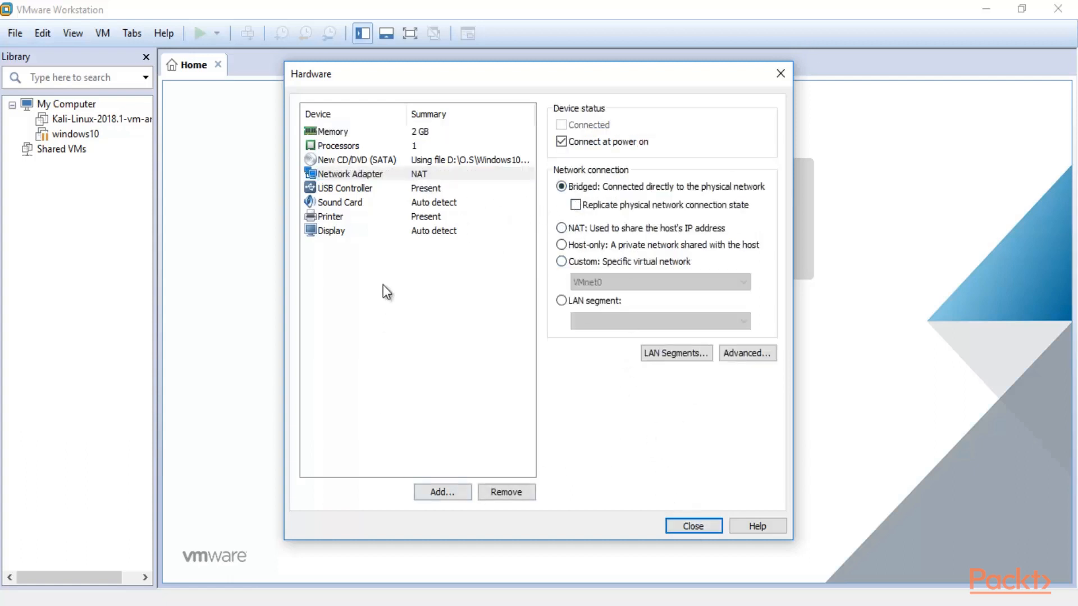
click(693, 526)
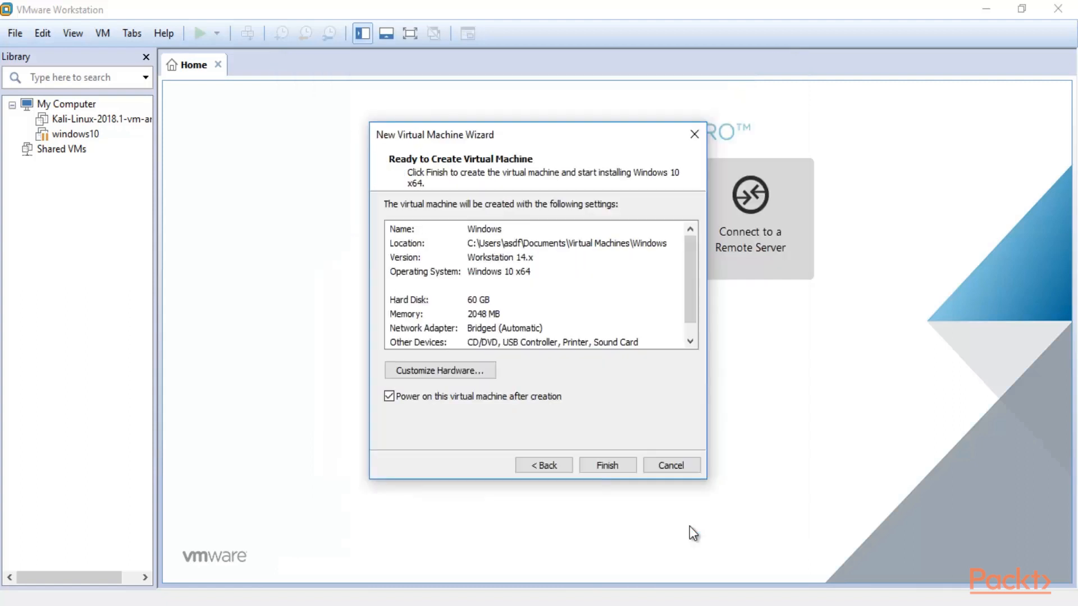
Finish creating the Windows 10 VM, then bring the O.S folder window forward.
click(596, 464)
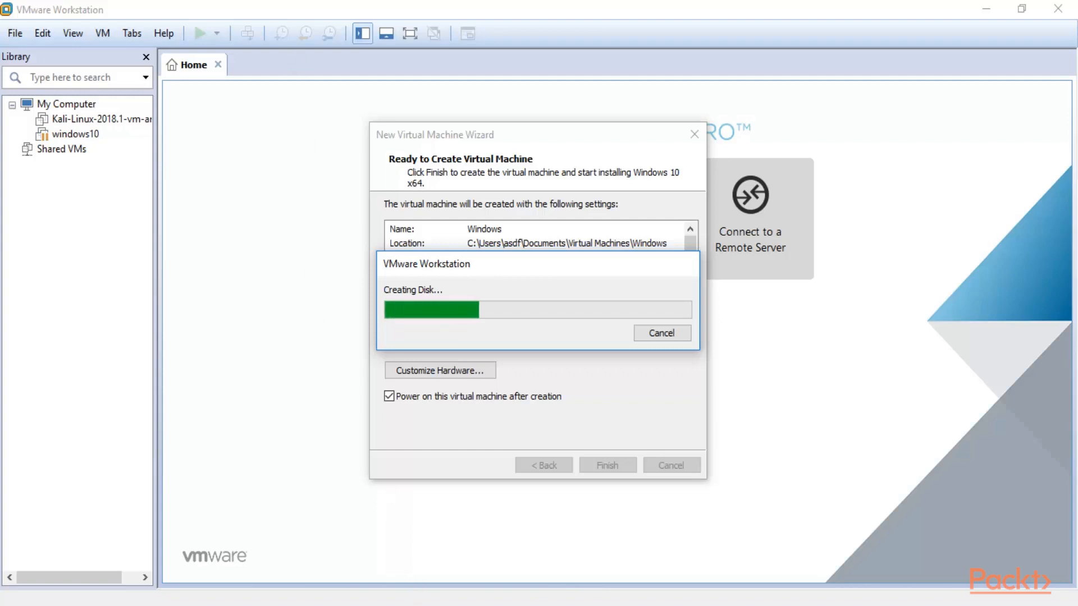
click(405, 605)
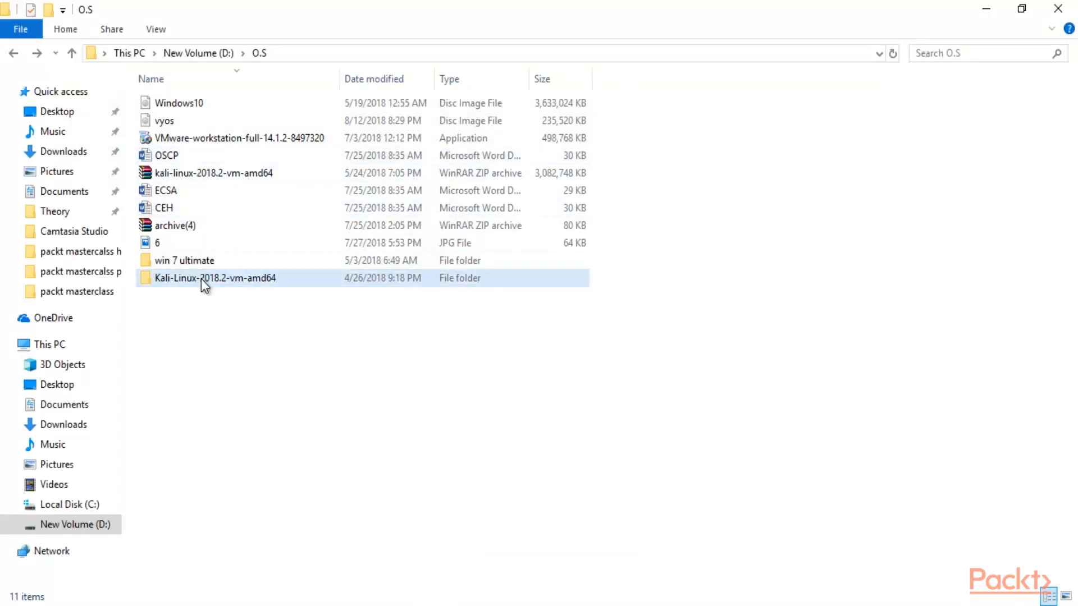
Open the Kali-Linux-2018.2-vm-amd64 folder and load its .vmx configuration file into VMware.
click(202, 280)
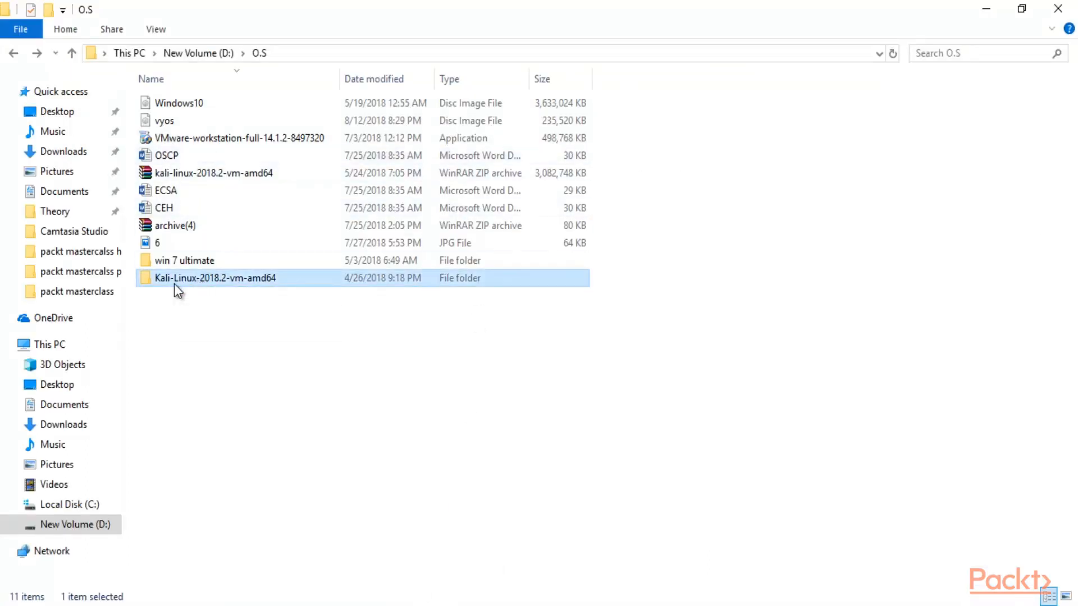
mouse_move(216, 287)
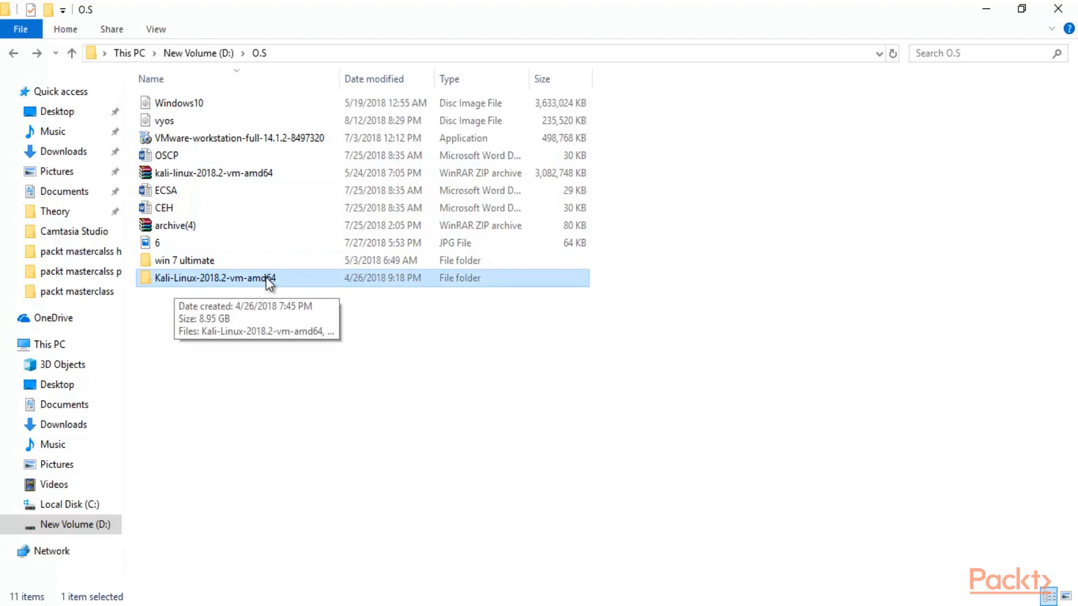
double_click(281, 277)
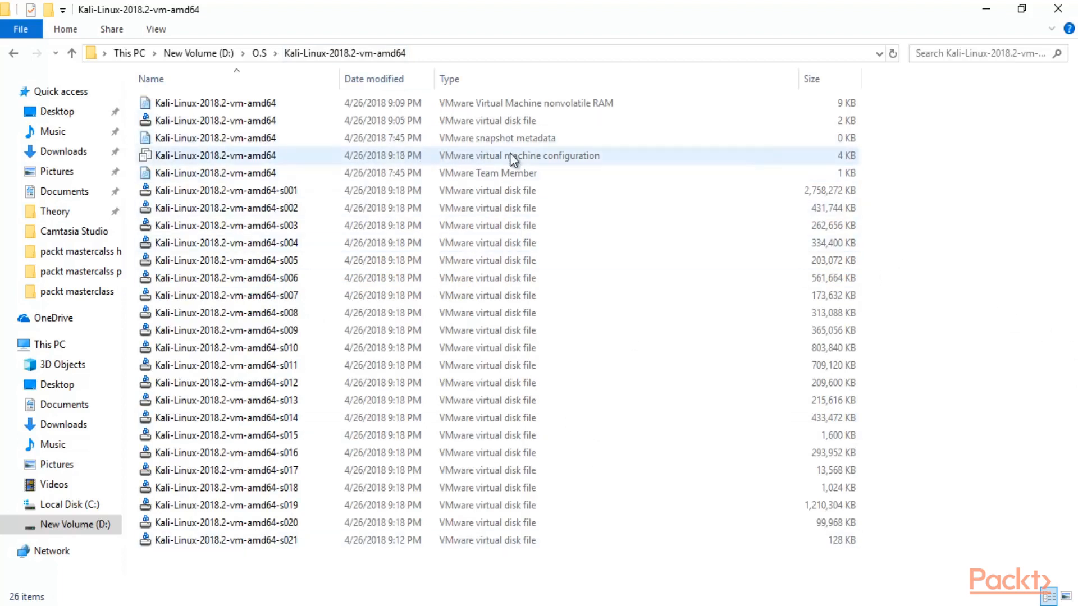
click(494, 158)
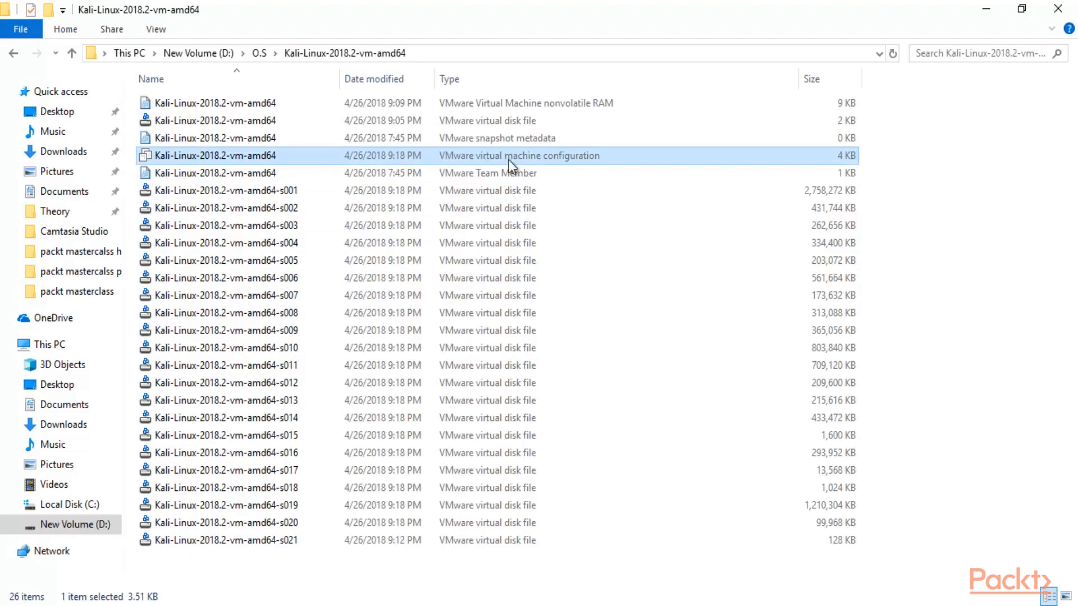
double_click(556, 157)
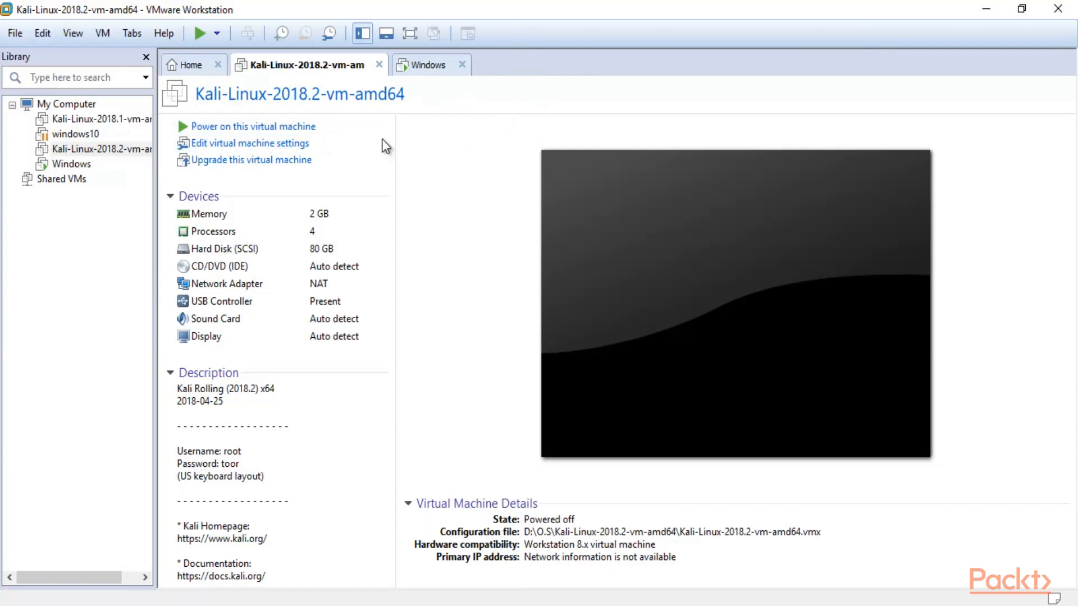
Power on the Kali-Linux-2018.2 VM and answer 'I Copied It'.
click(253, 127)
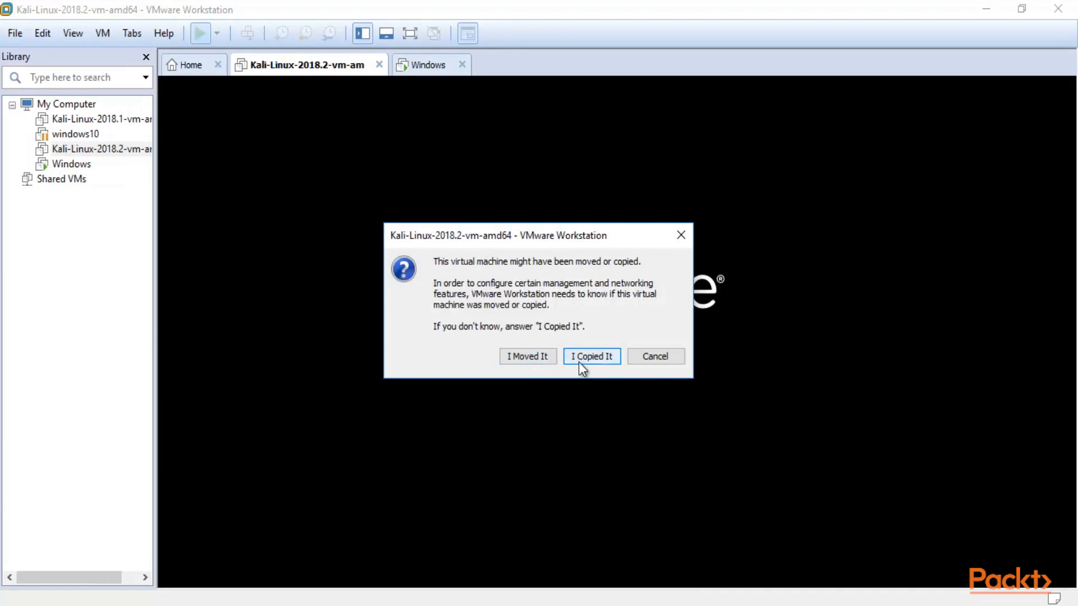
click(578, 359)
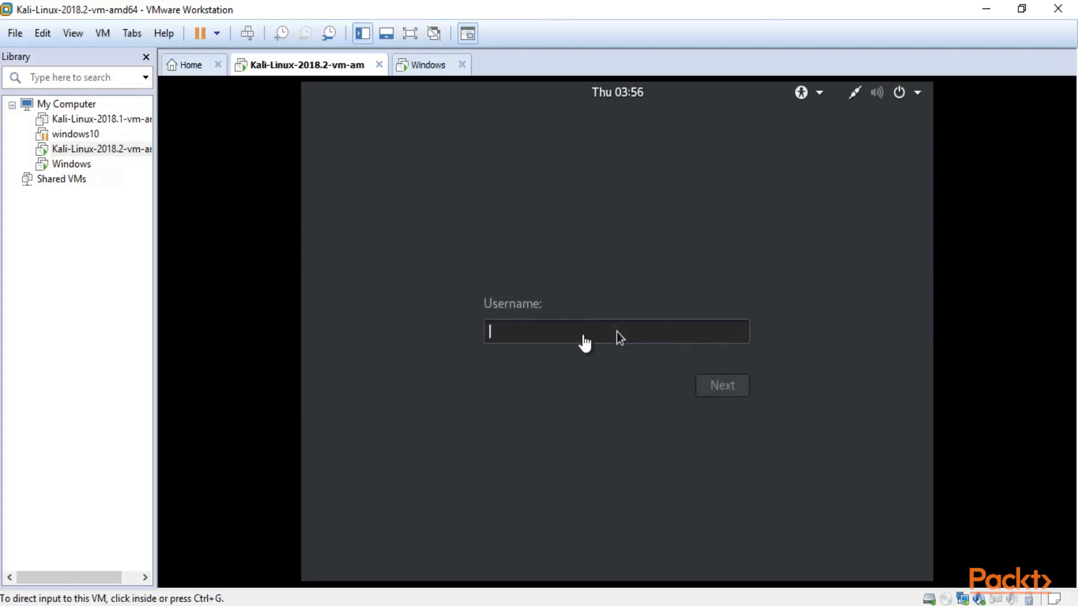
Sign in to the Kali guest with its default username and password, then release input with Ctrl+Alt.
click(616, 331)
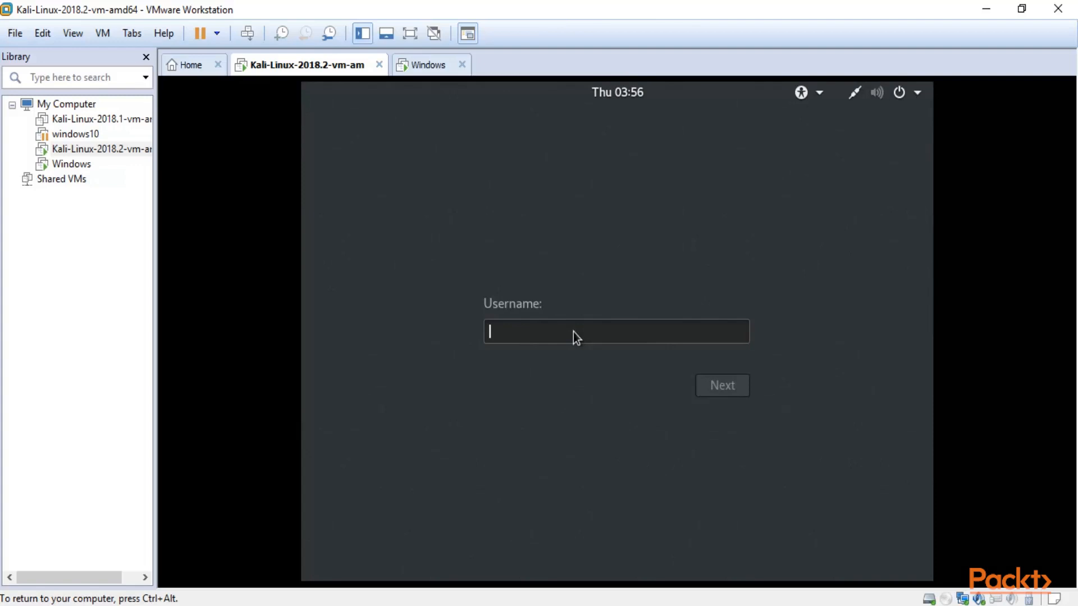
text(root)
key(Return)
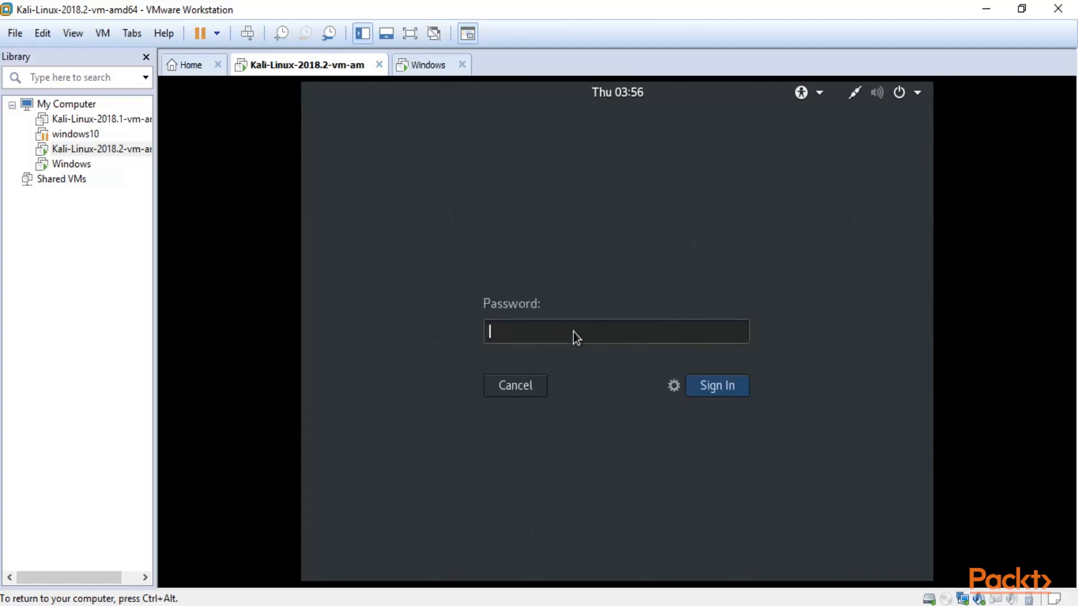
text(toor)
key(Return)
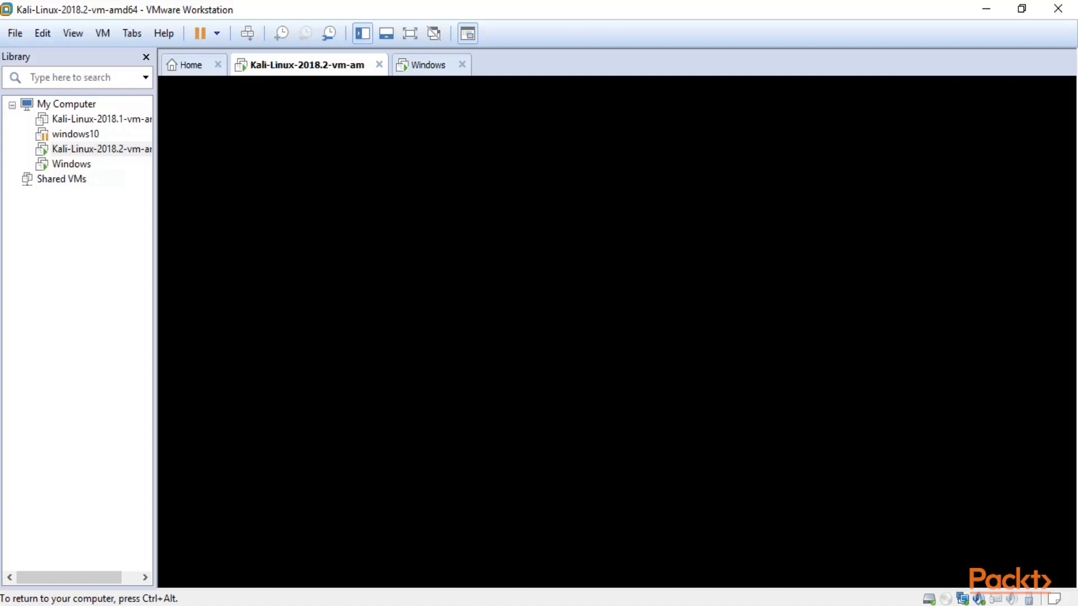
key(ctrl+alt)
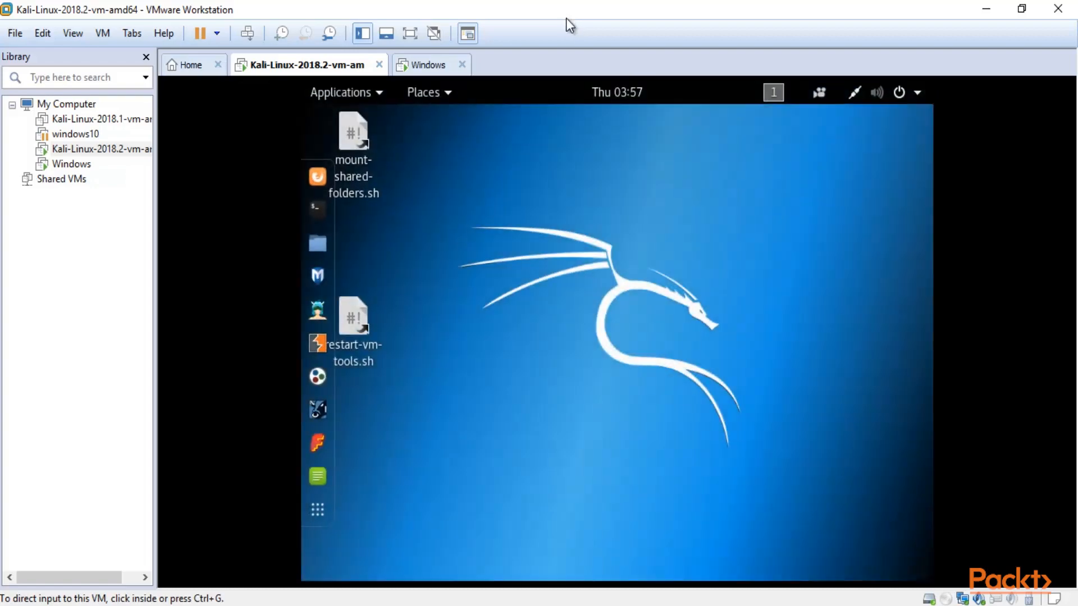
Run Kali full screen, glance at the windows10 VM tab, then switch back to Kali-Linux.
click(410, 36)
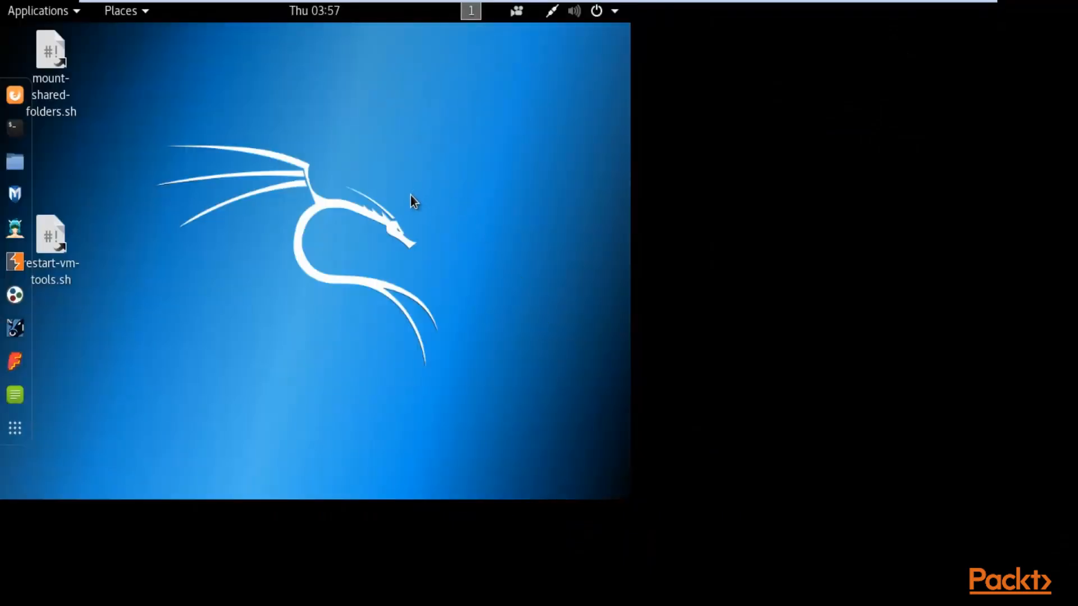
mouse_move(499, 4)
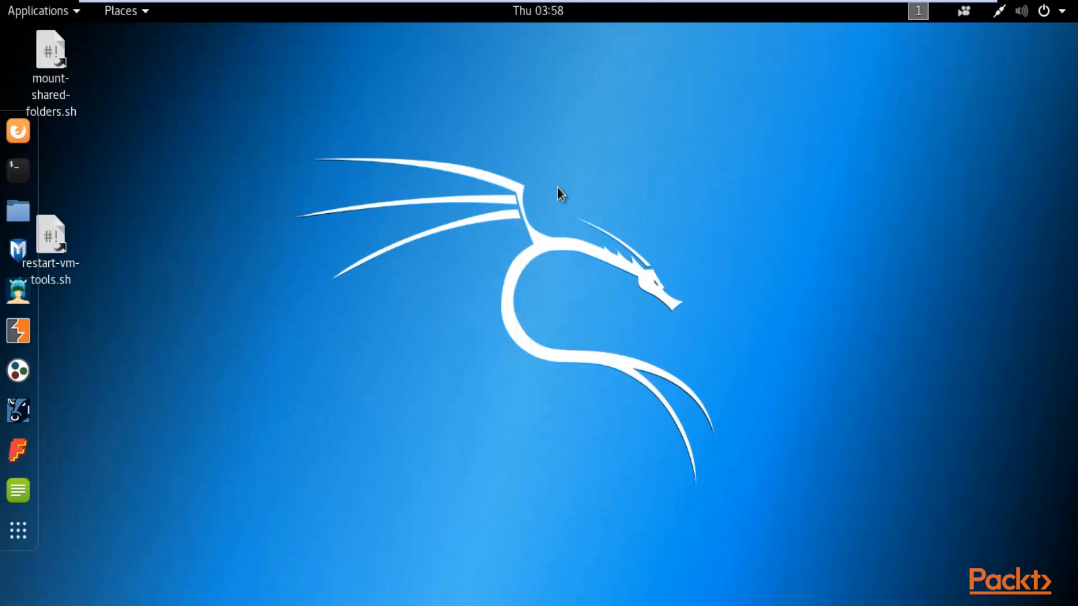
mouse_move(751, 6)
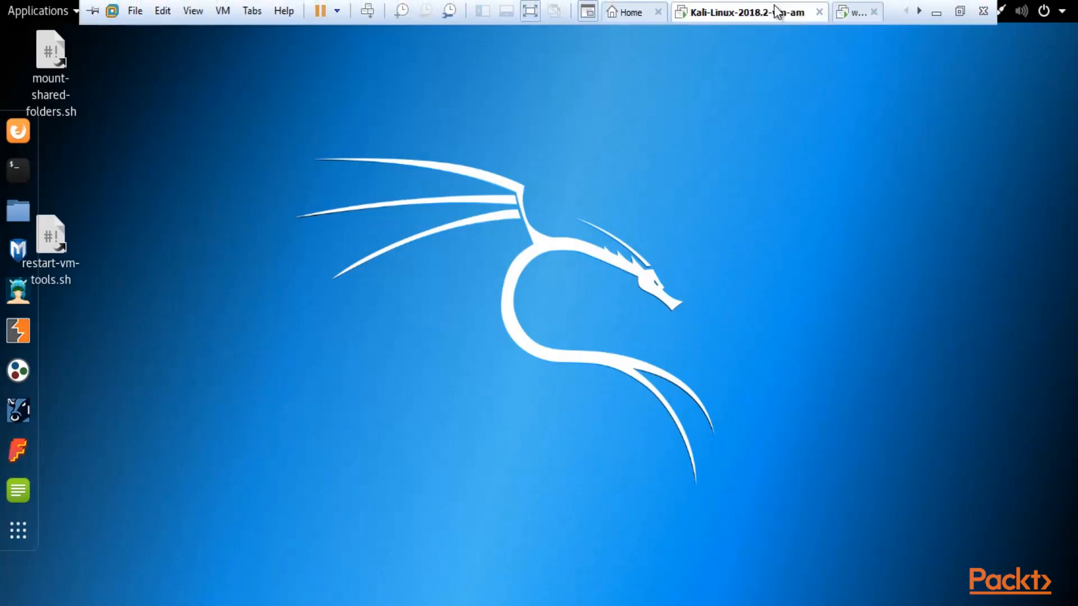
click(846, 19)
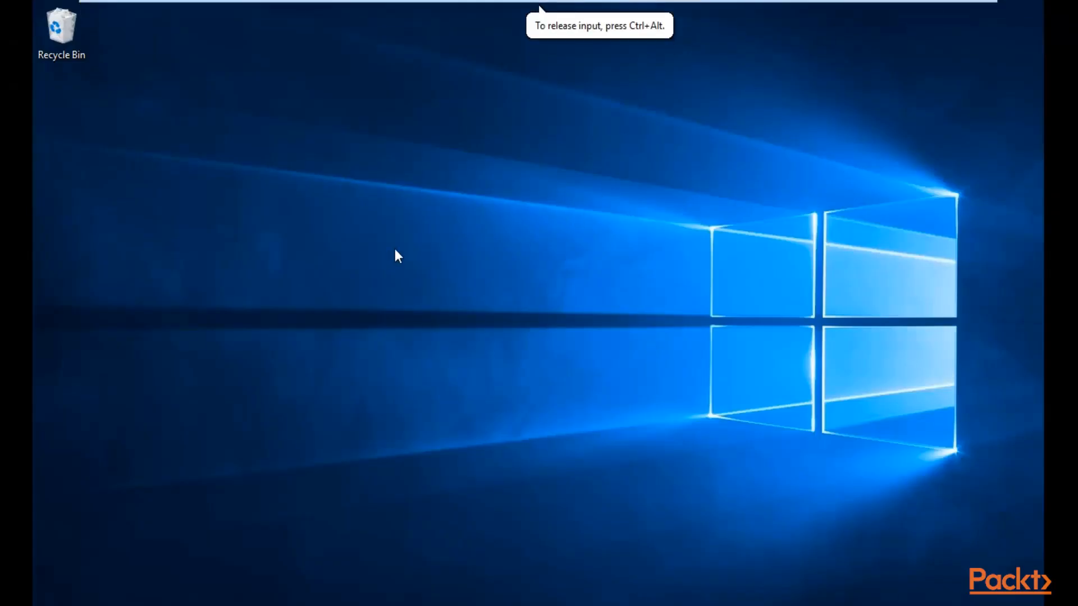
mouse_move(647, 3)
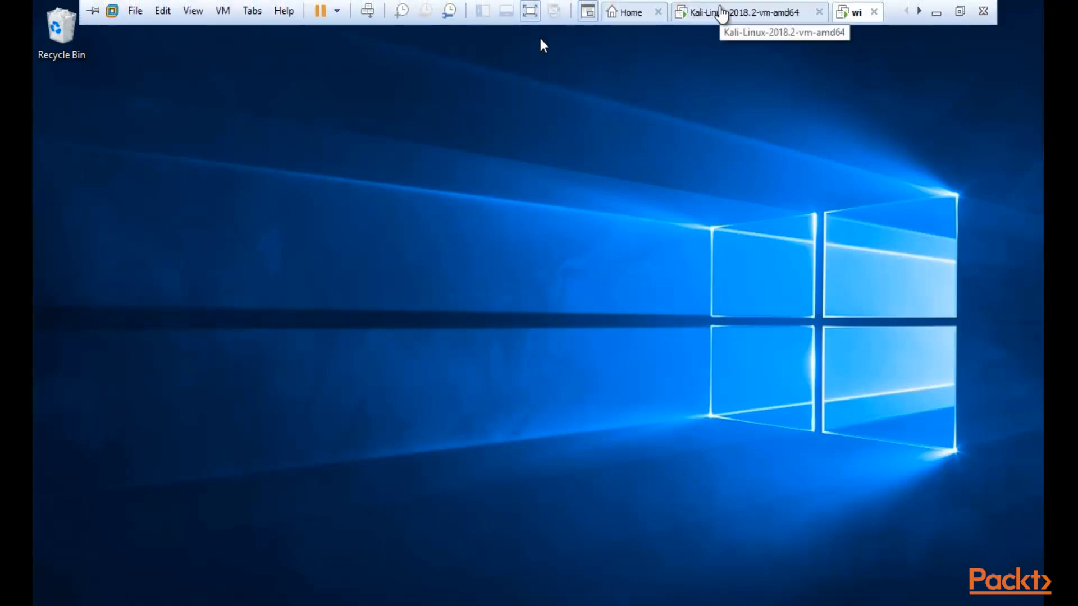
click(721, 12)
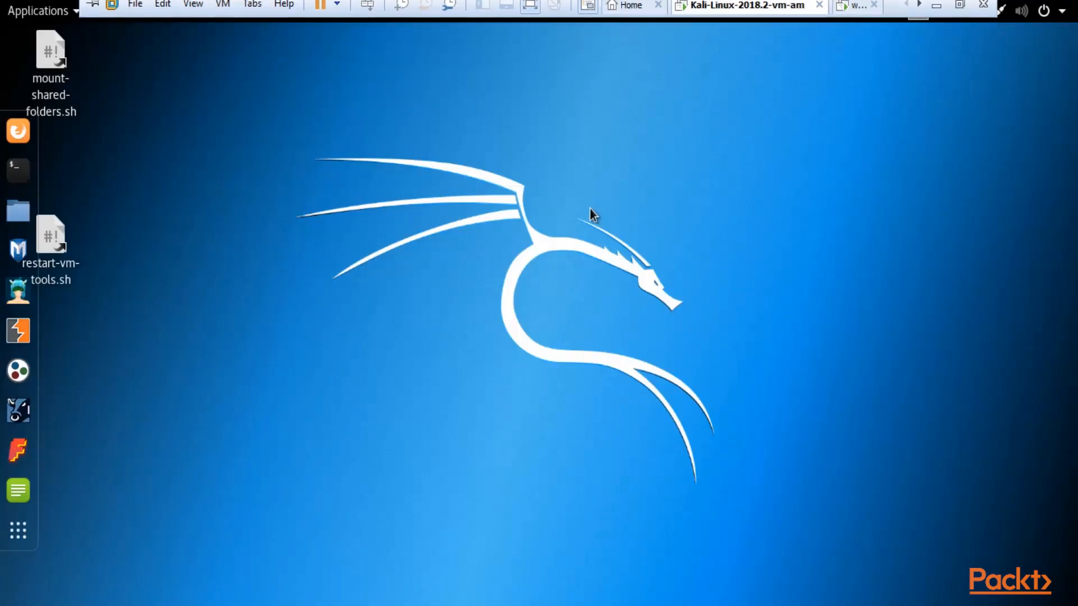